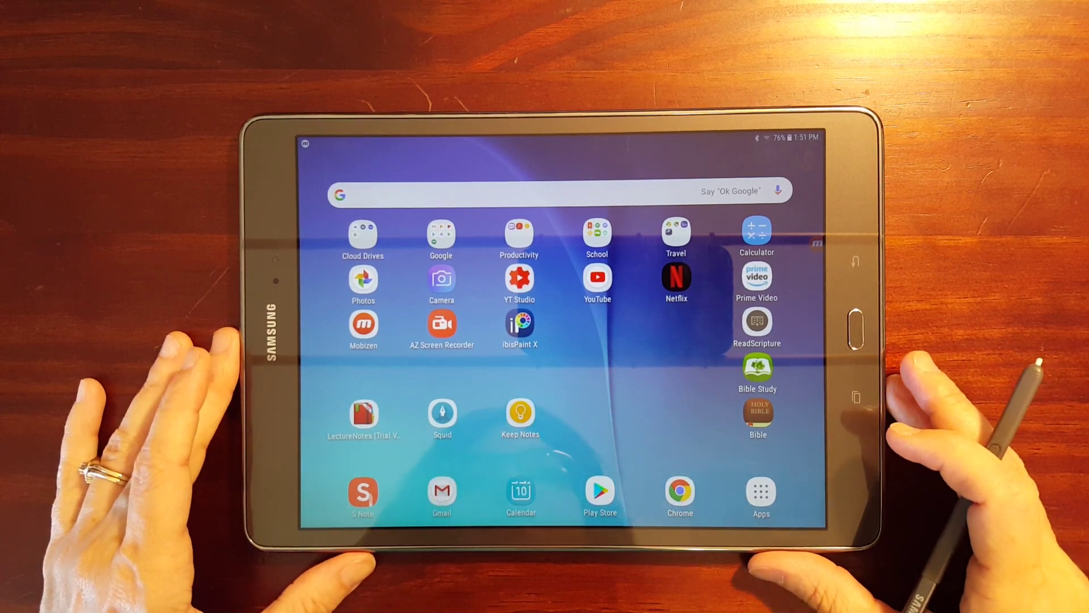
# Step: Launch ibisPaint X and go to My Gallery, which shows one blank Untitled1 artwork
pyautogui.click(520, 323)
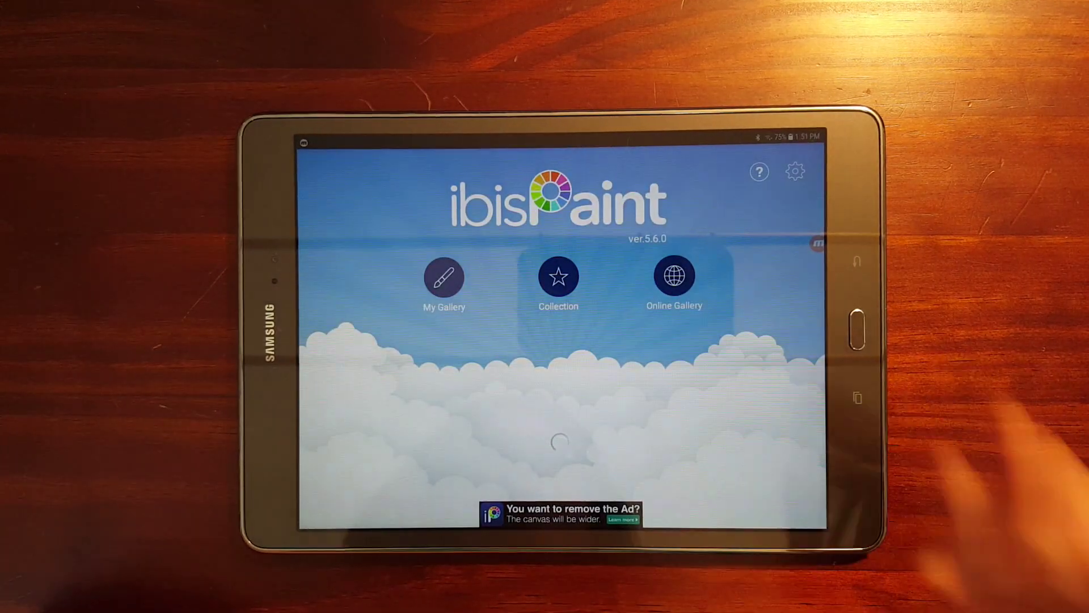
pyautogui.click(443, 277)
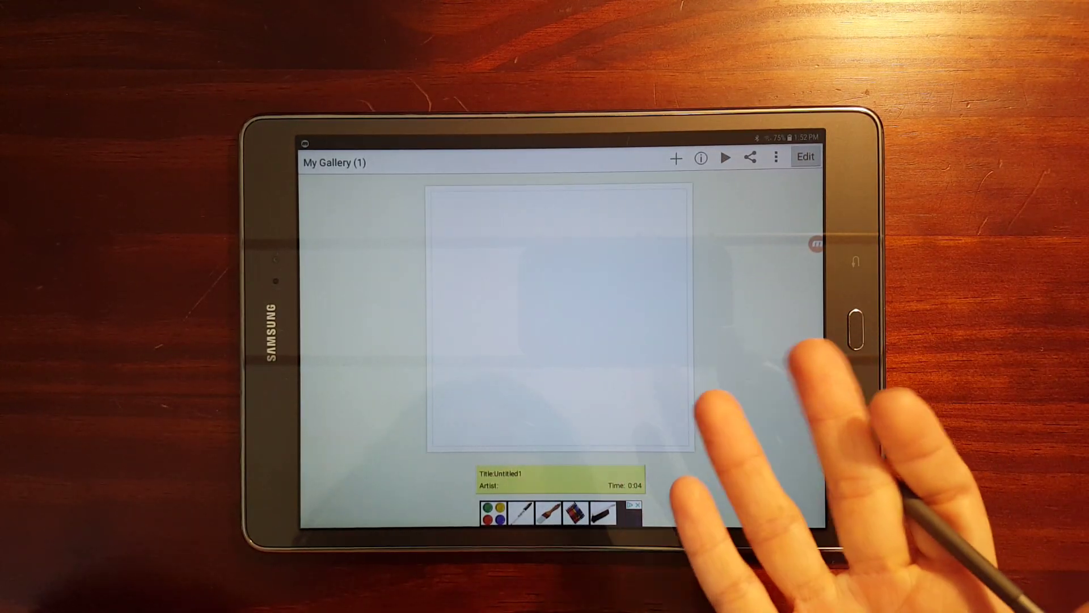
# Step: Open Untitled1 and draw a black zigzag stroke across the canvas toward the lower right
pyautogui.click(806, 155)
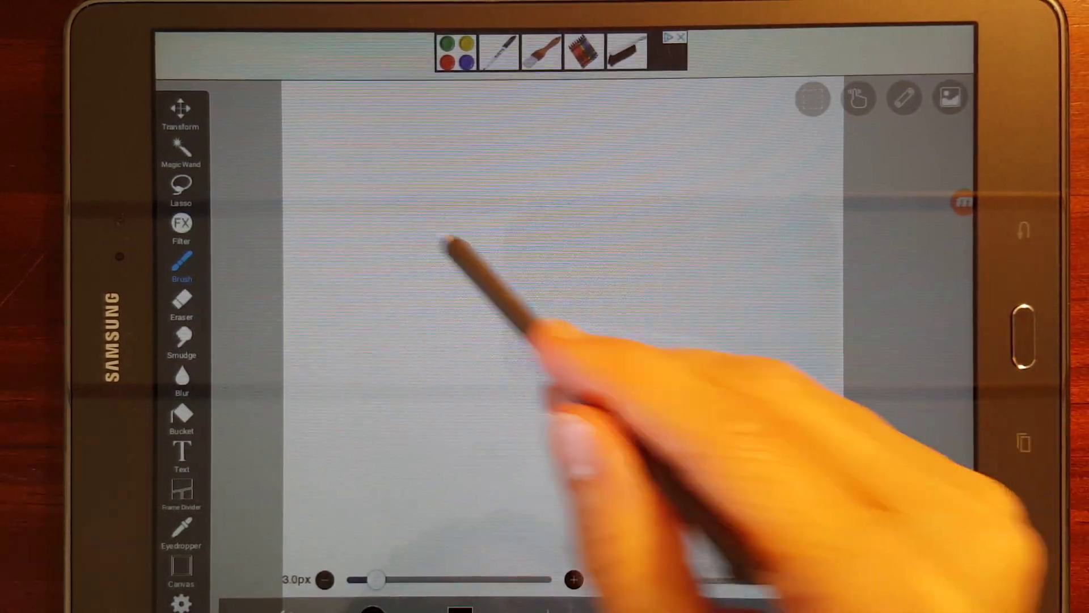
pyautogui.moveTo(335, 216); pyautogui.dragTo(581, 168)
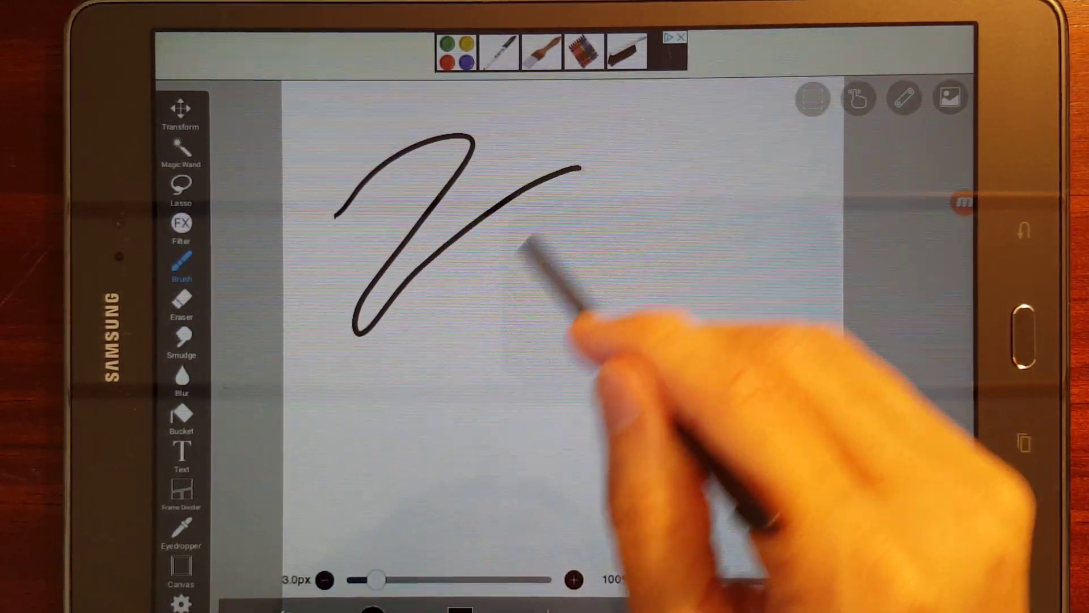
pyautogui.moveTo(520, 243); pyautogui.dragTo(568, 424)
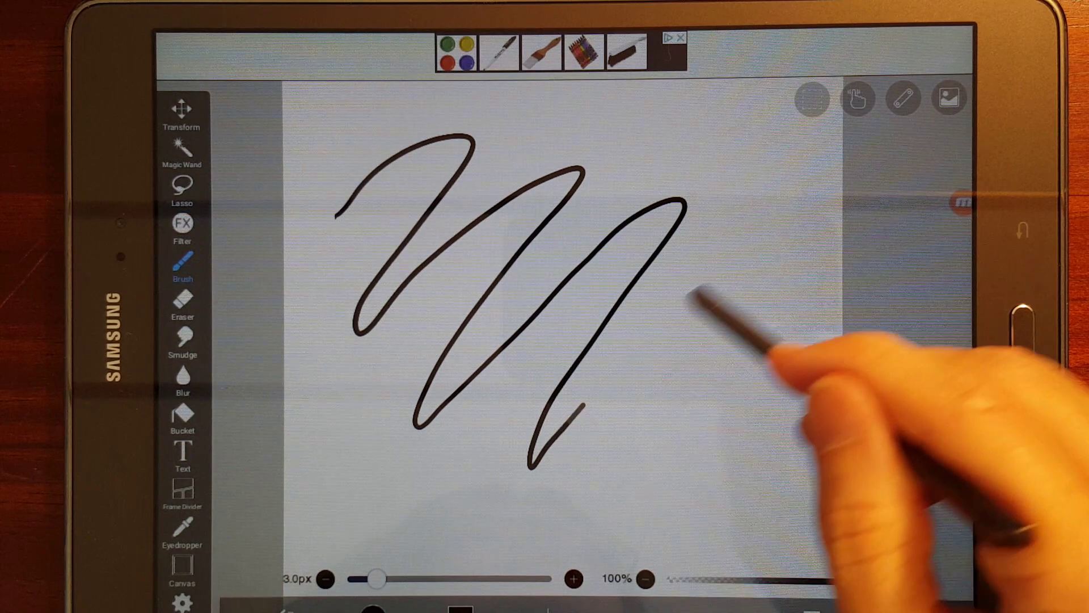